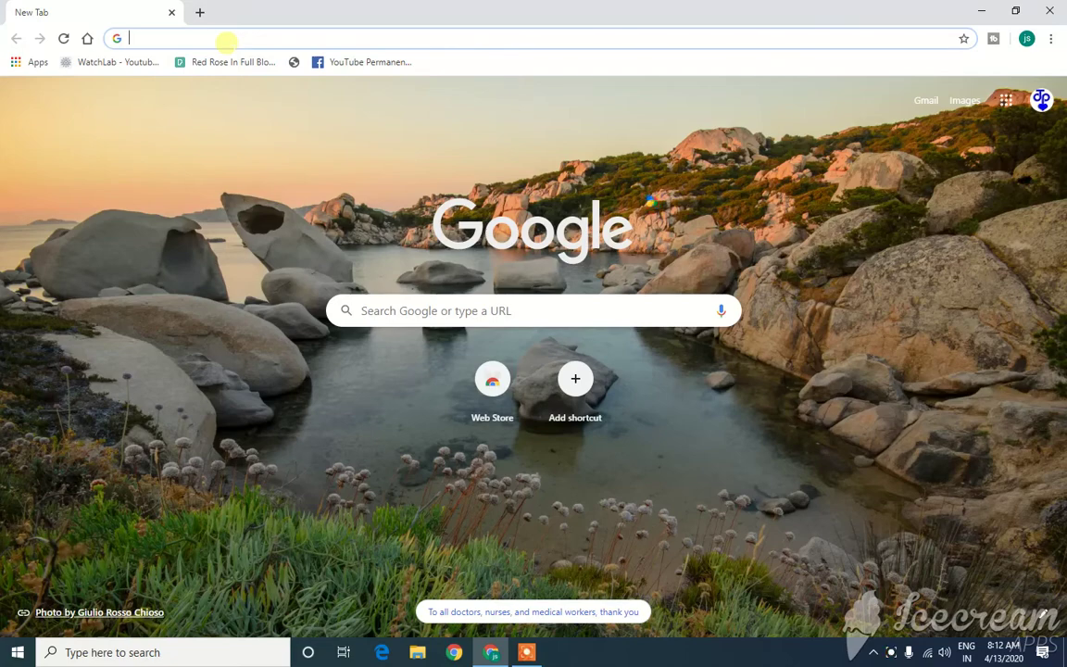
Search the web for "CRA NSDL" and open the NSDL-CRA website with its Subscribers login section.
type("CRA")
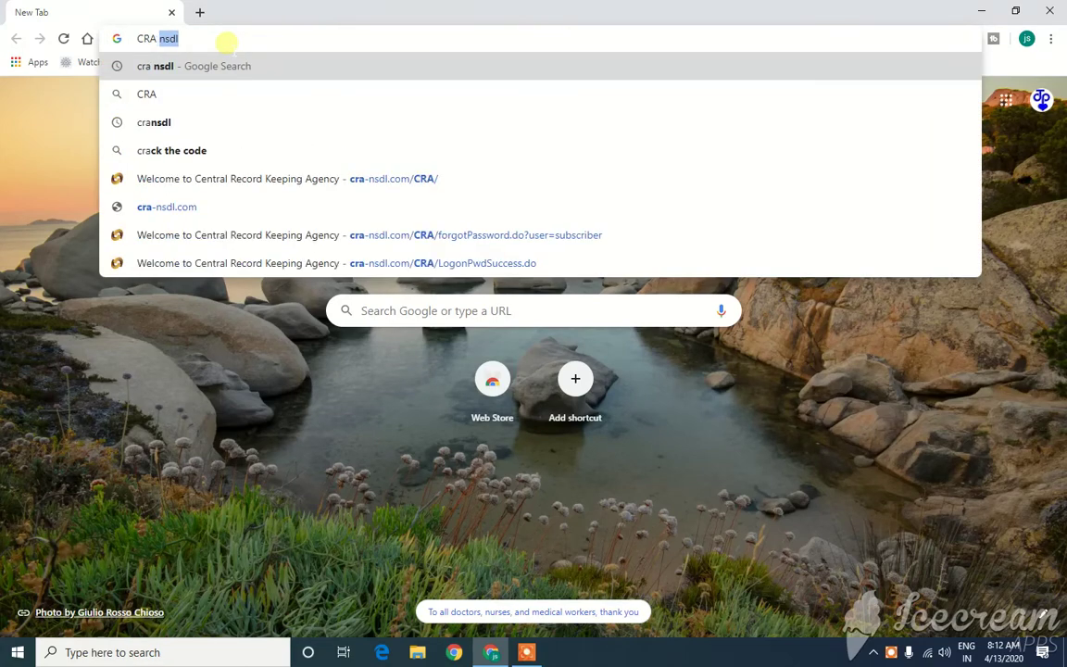
type(" NSDL")
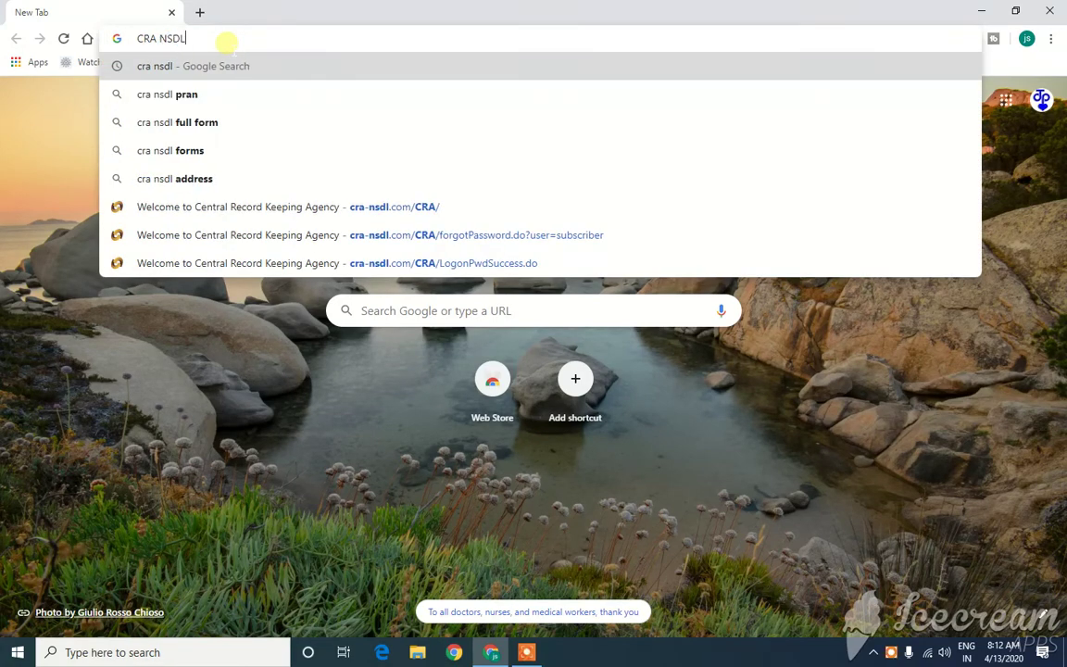
key("Return")
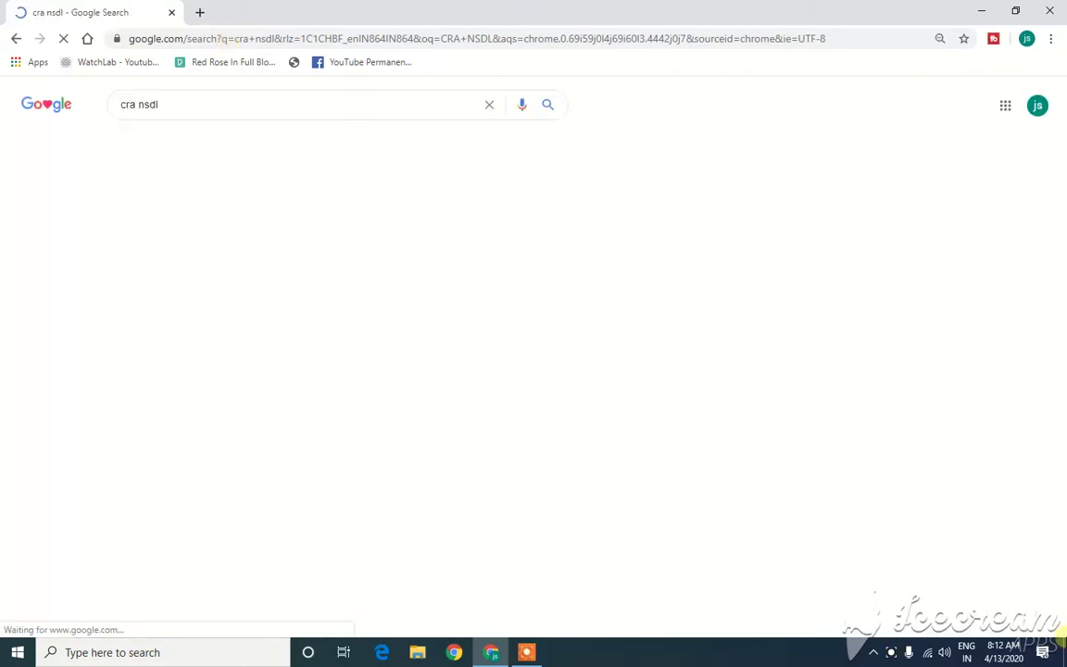
left_click(134, 215)
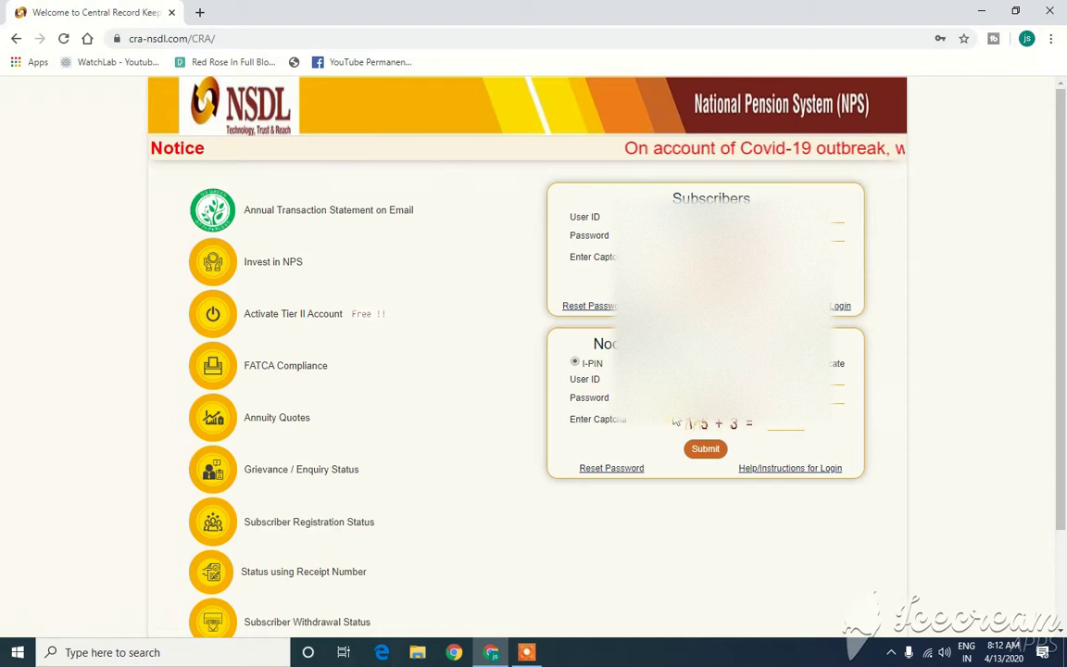
left_click_drag(667, 199, 755, 192)
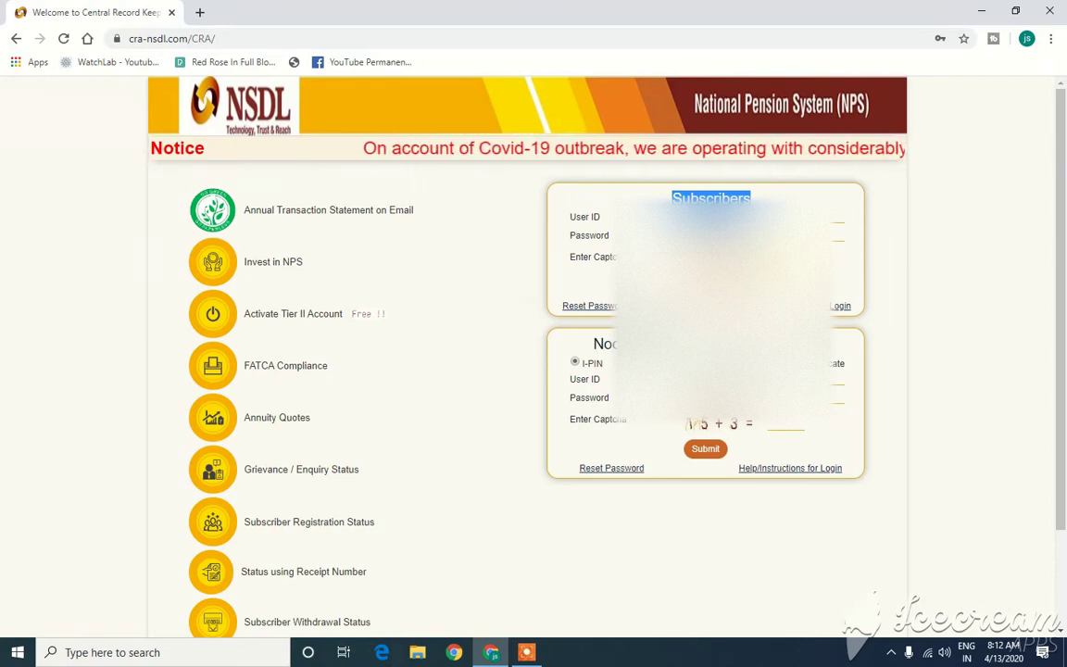
Open the subscriber password reset page and choose the instant set/reset option to view the Generate Password form.
left_click(602, 307)
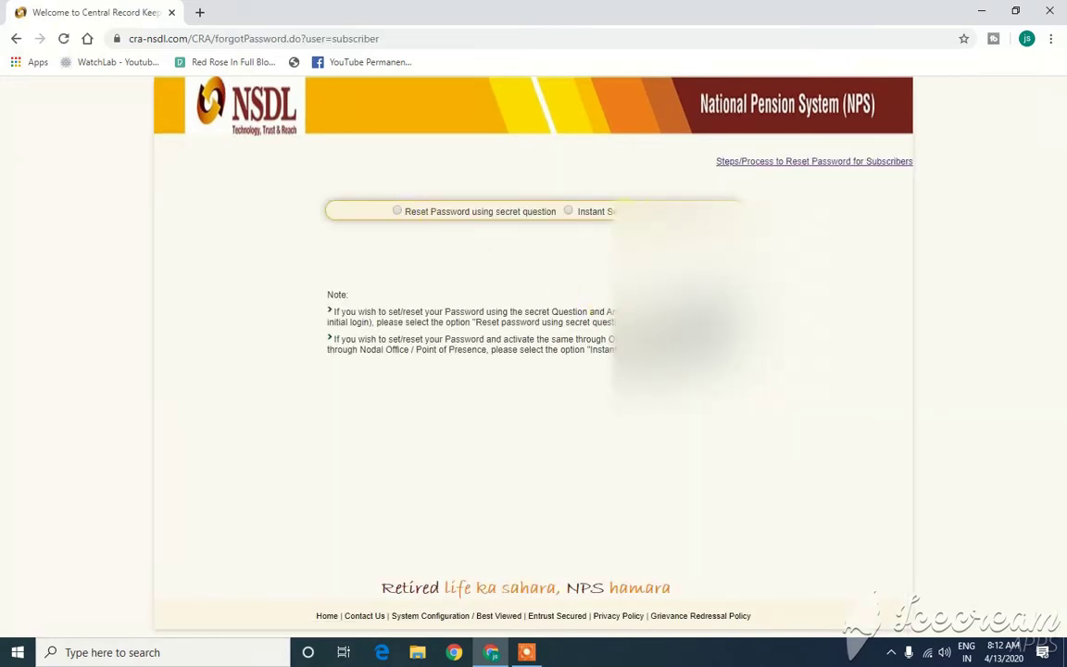
left_click(567, 212)
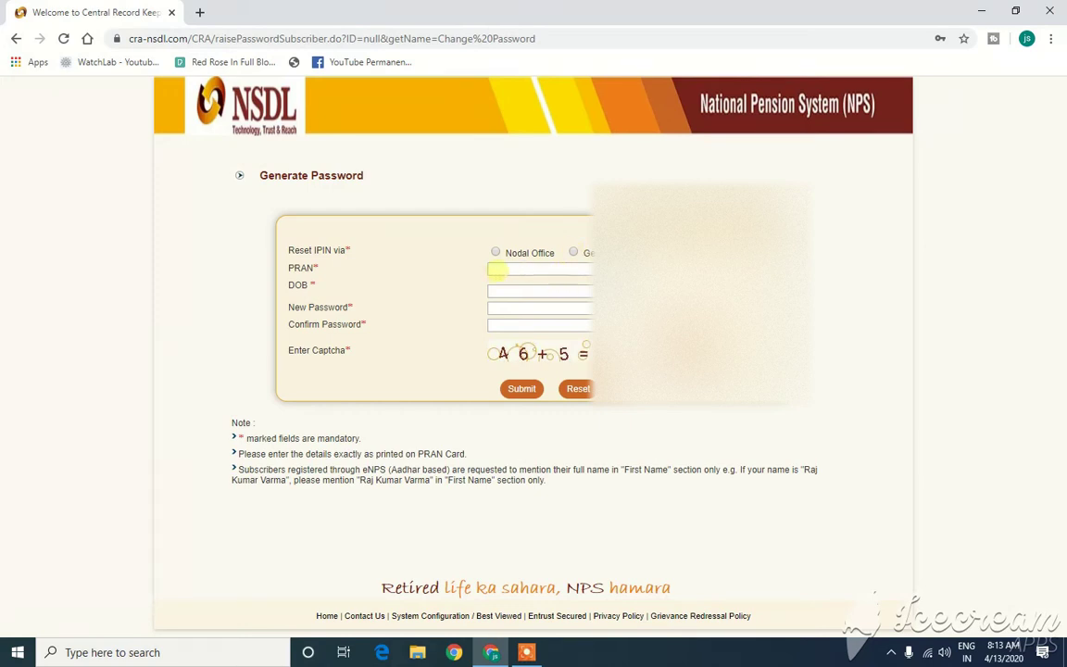
left_click(501, 307)
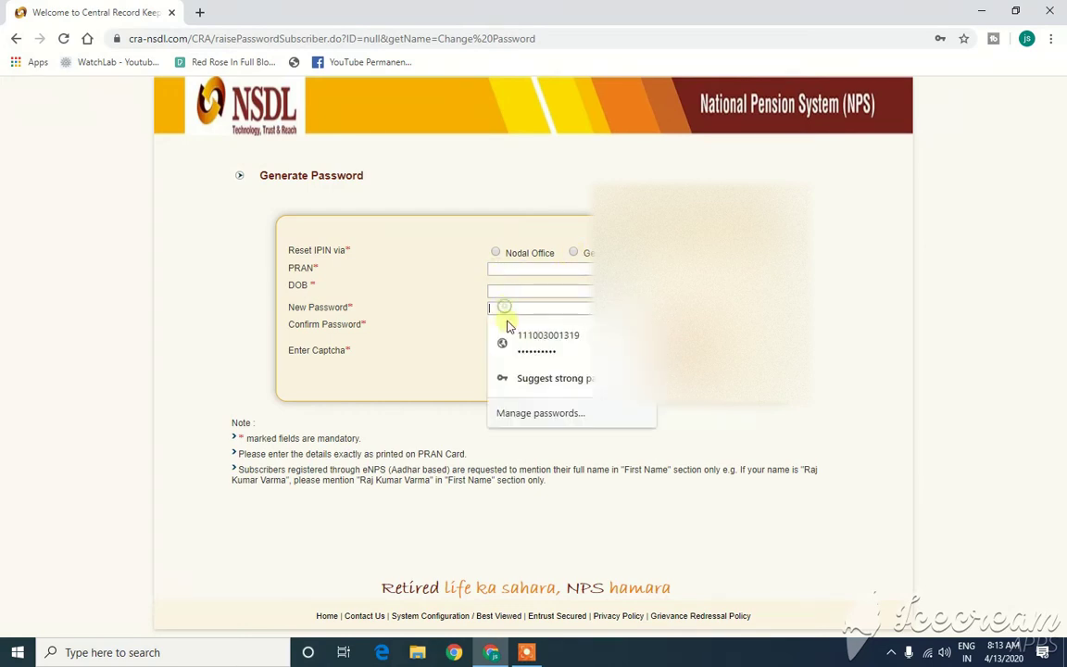
left_click(450, 317)
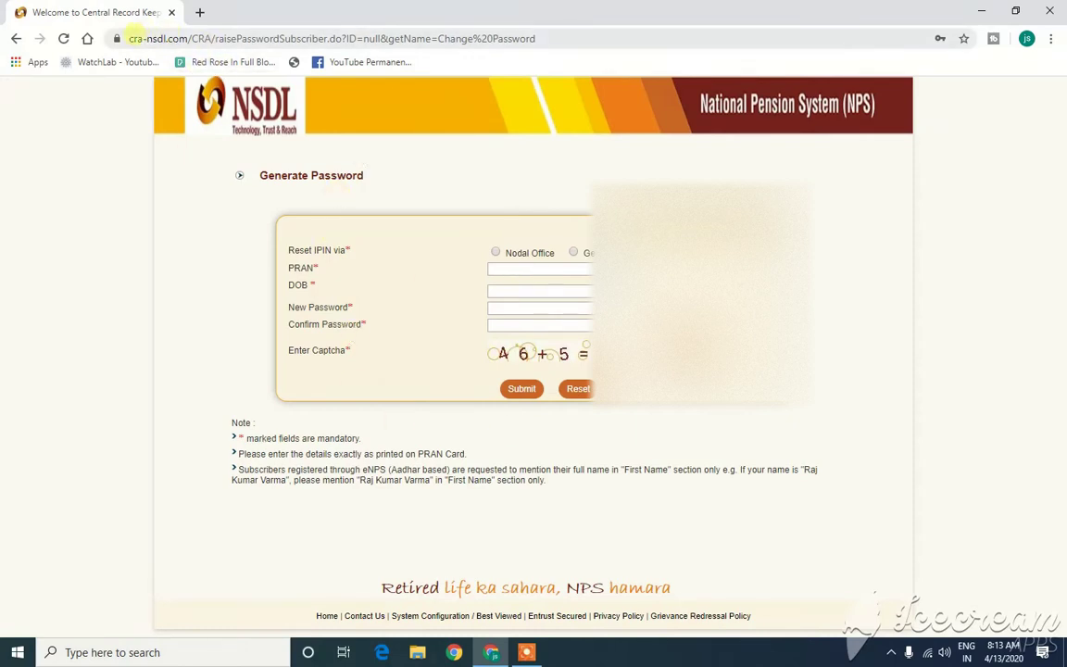
Search the web for "cra nsdl" again and return to the NSDL-CRA login page.
left_click(134, 39)
type("CRA")
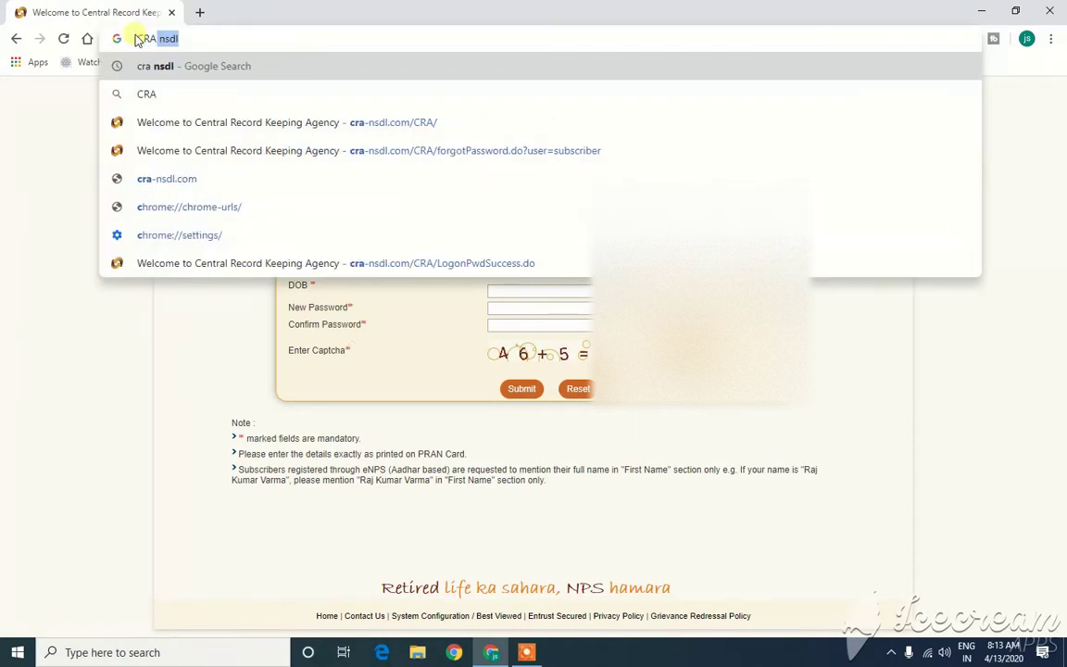
key("Return")
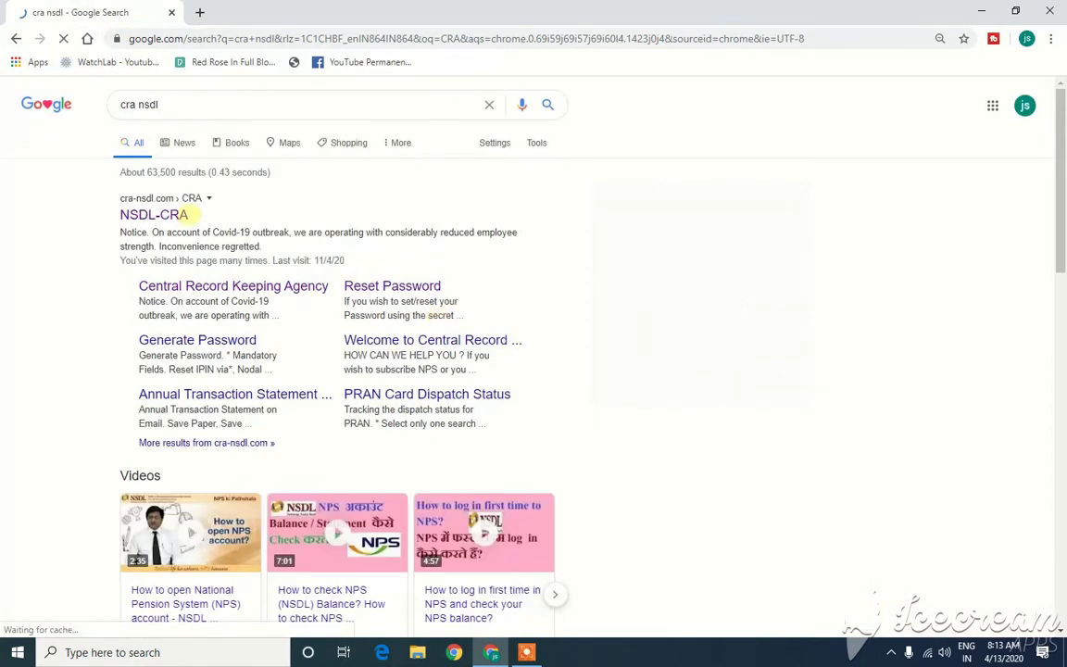
left_click(169, 217)
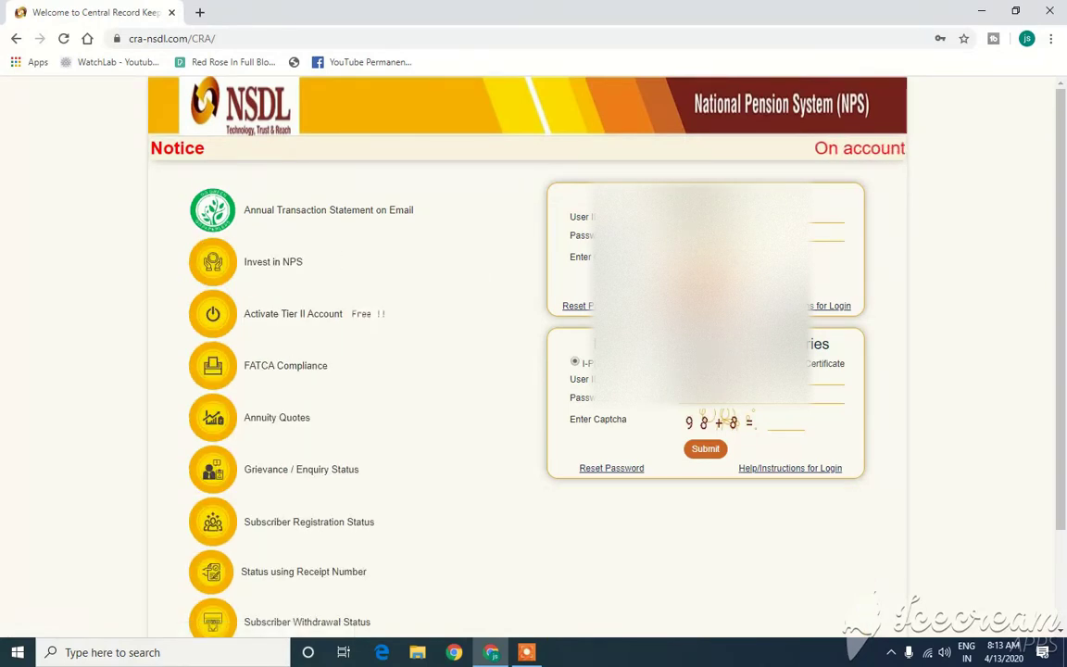
Try to log in to the subscriber account by submitting an answer to the captcha.
type("73")
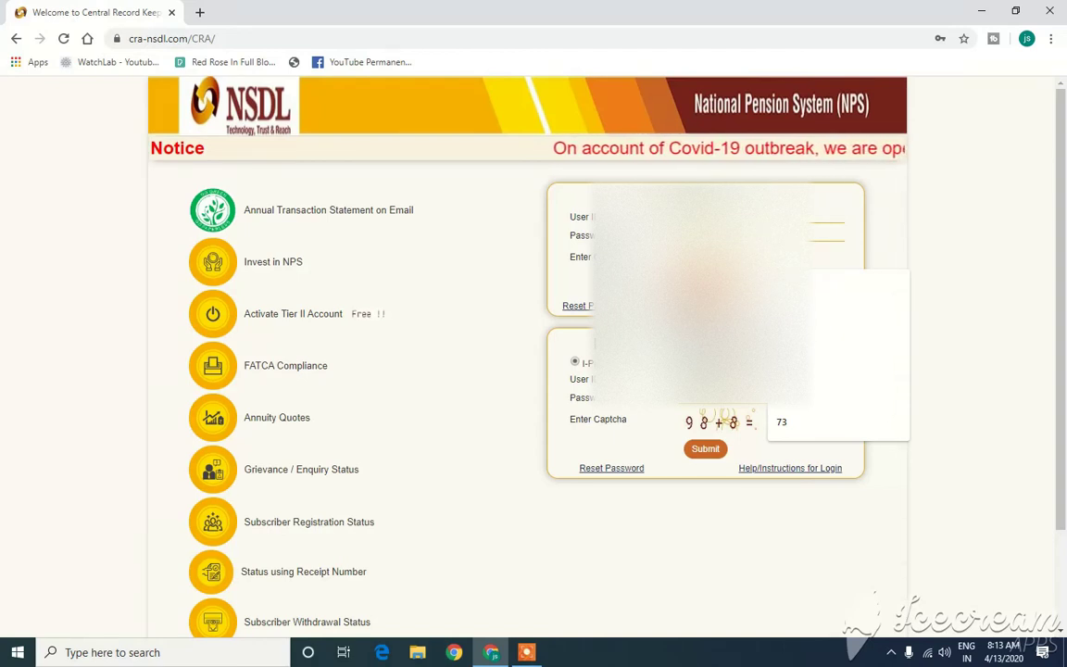
key("BackSpace")
key("BackSpace")
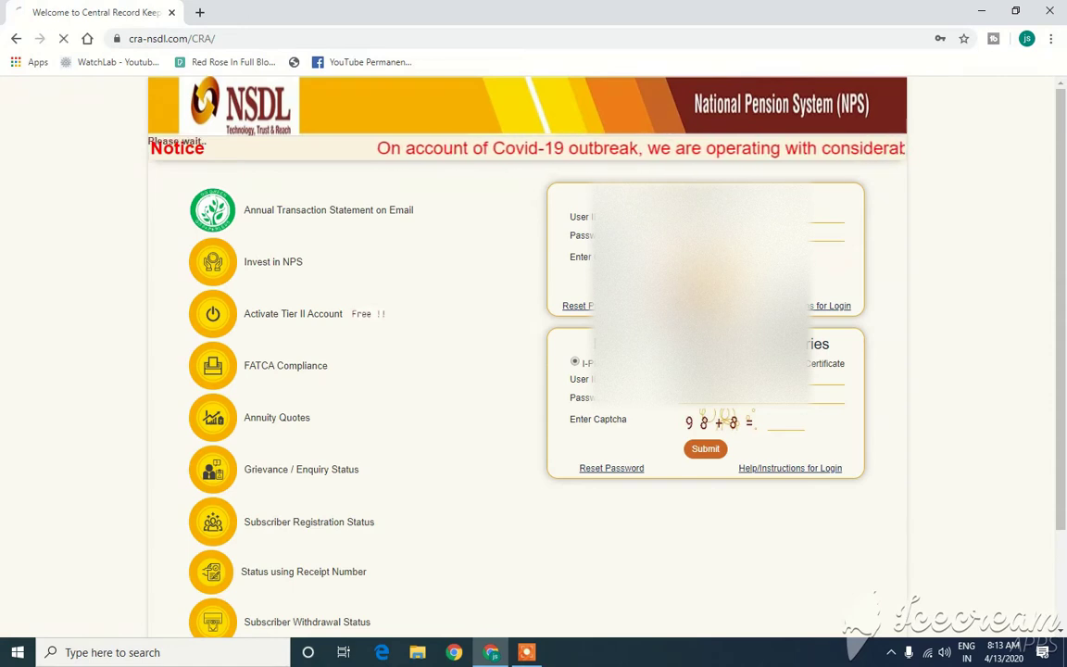
key("Return")
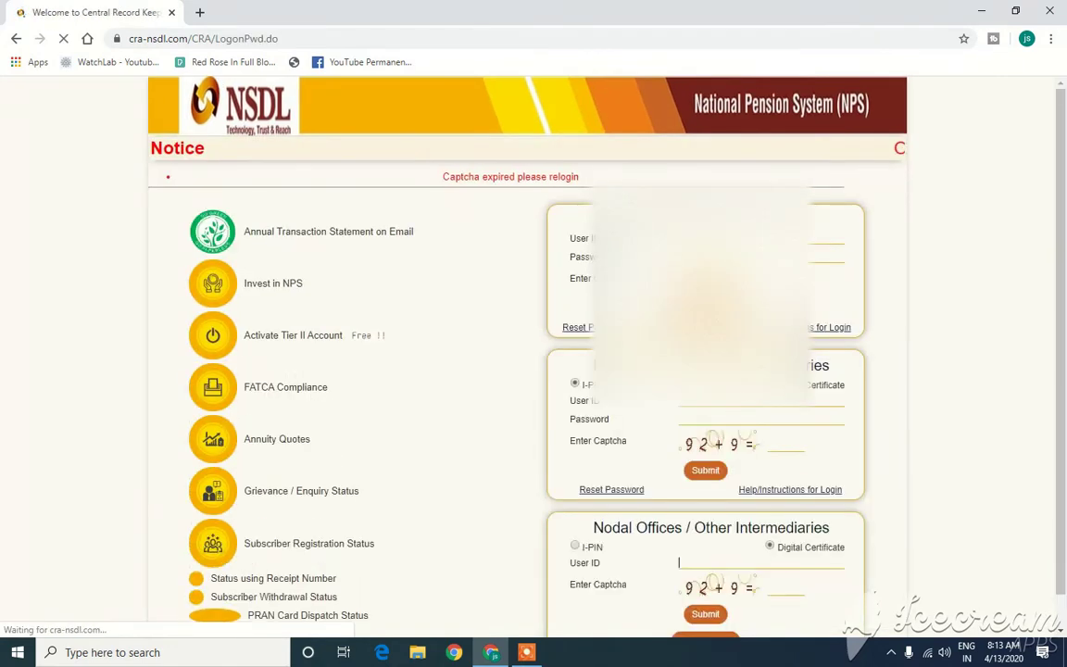
Answer the new captcha with its sum and log in to the subscriber account.
left_click(785, 445)
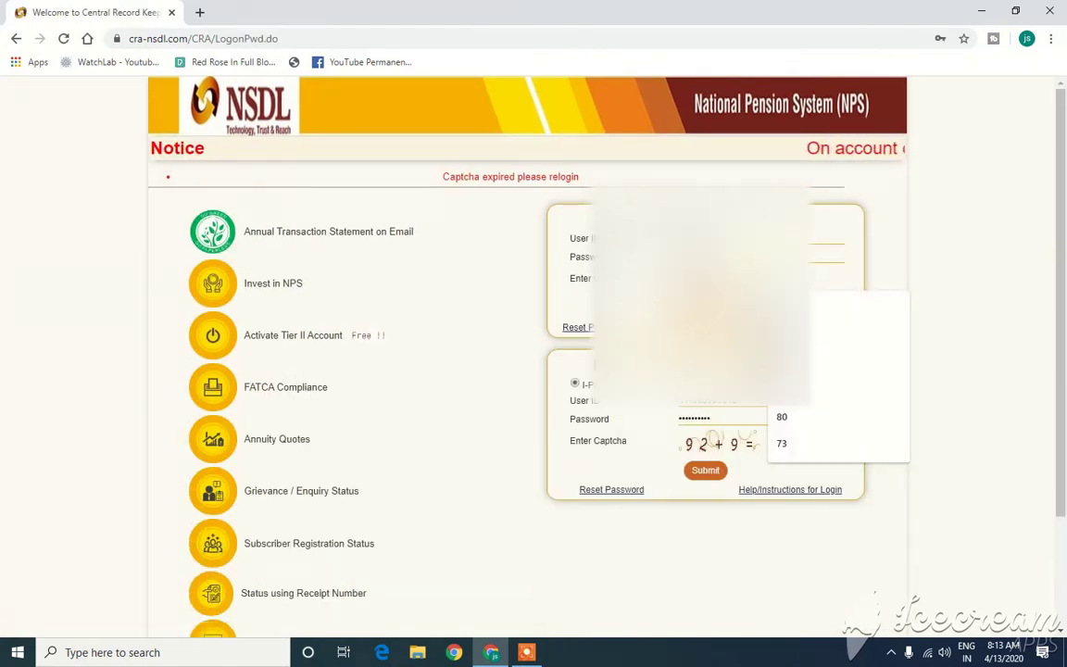
key("Escape")
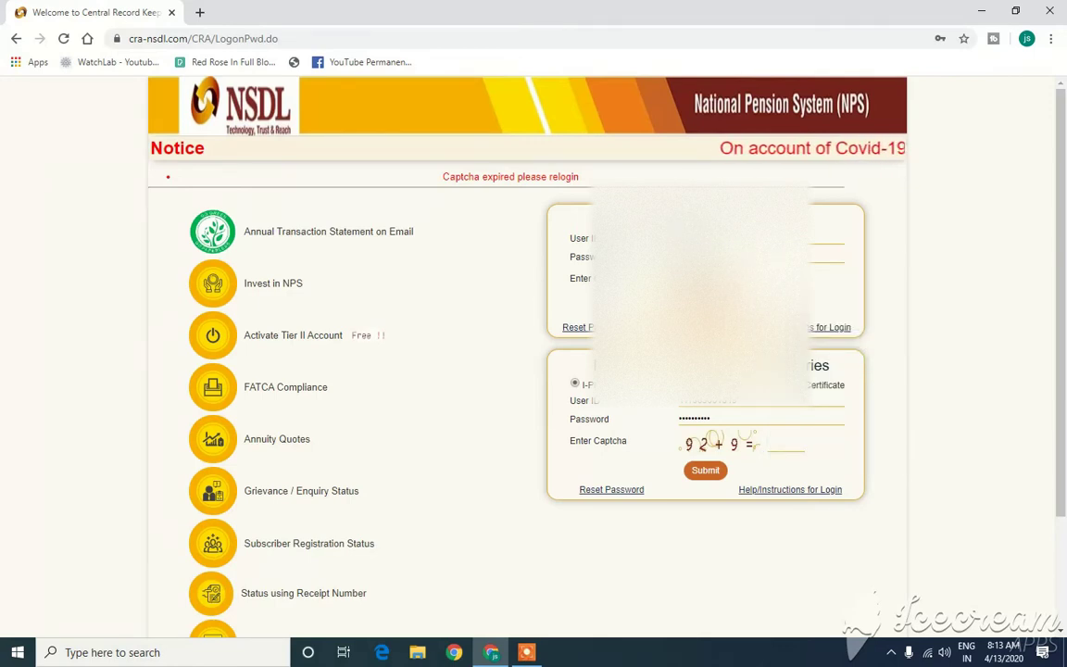
type("101")
key("Return")
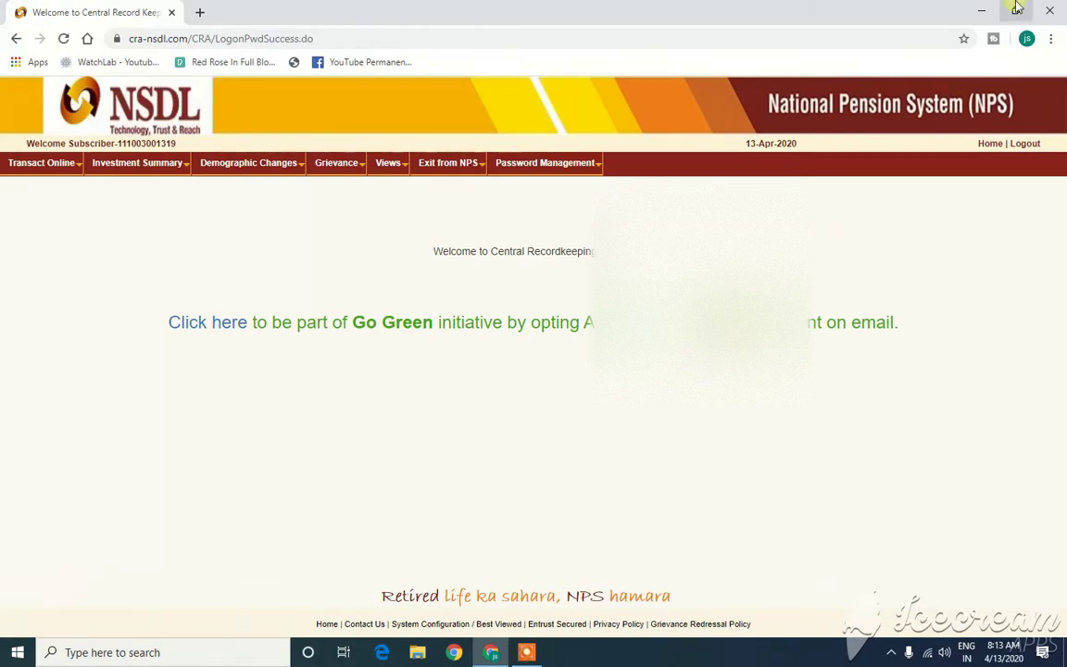
Open the form for initiating a withdrawal request to exit from NPS and review its subscriber details.
mouse_move(141, 165)
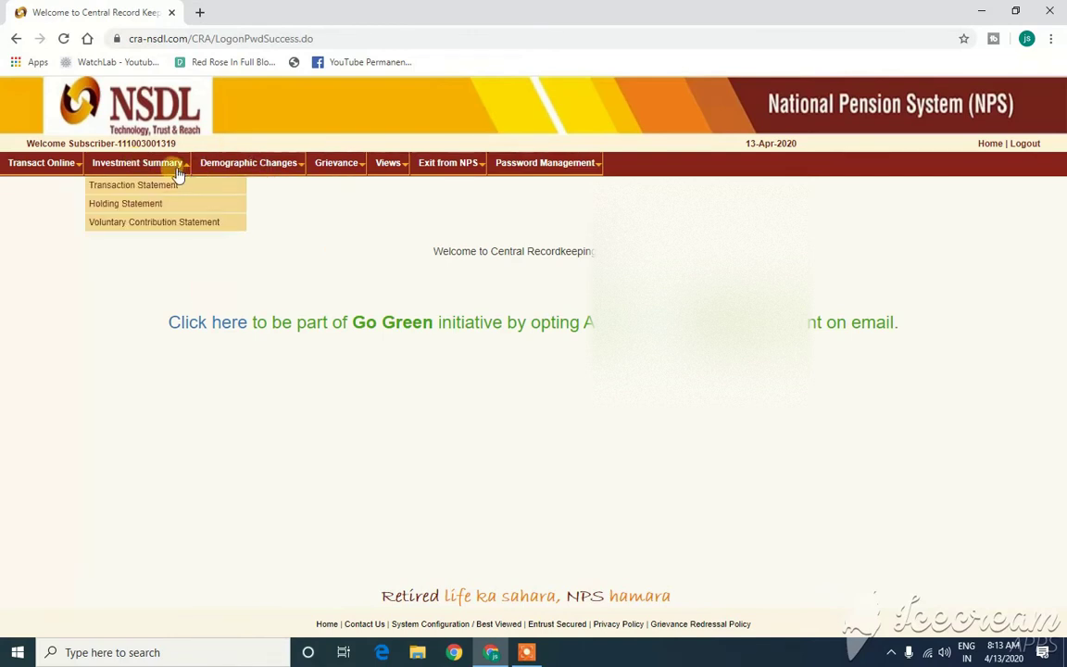
mouse_move(236, 167)
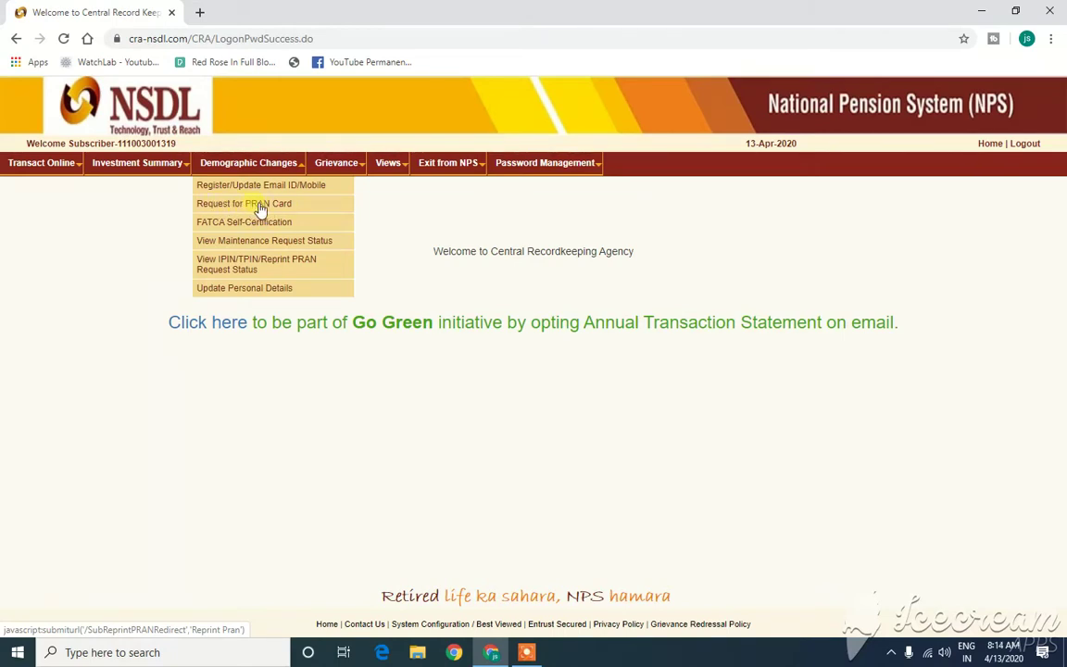
left_click(231, 275)
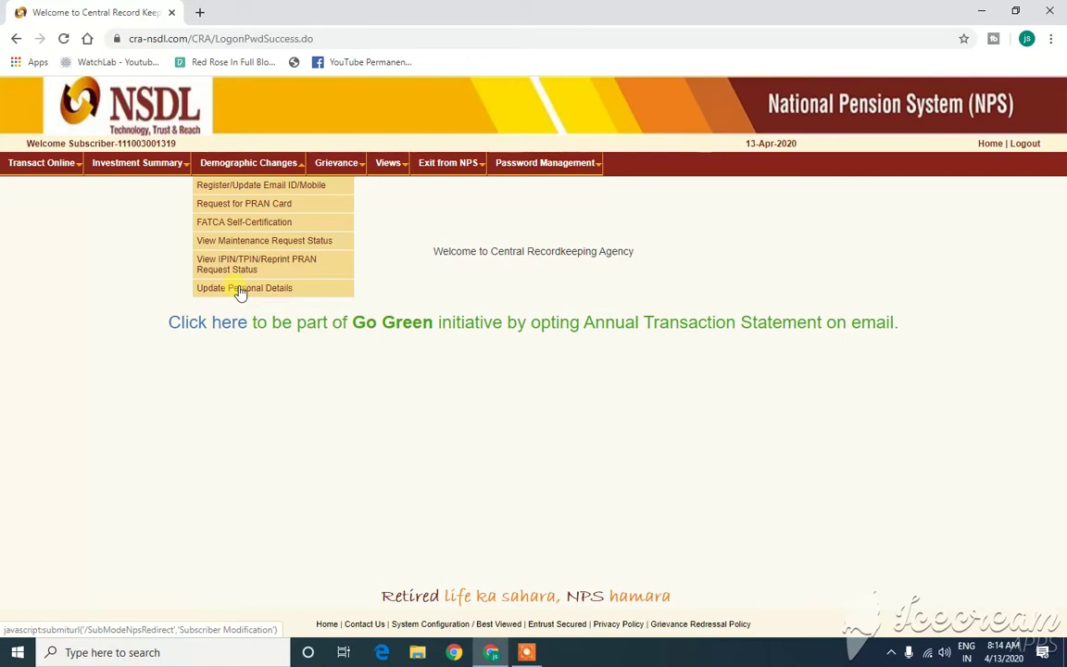
mouse_move(443, 169)
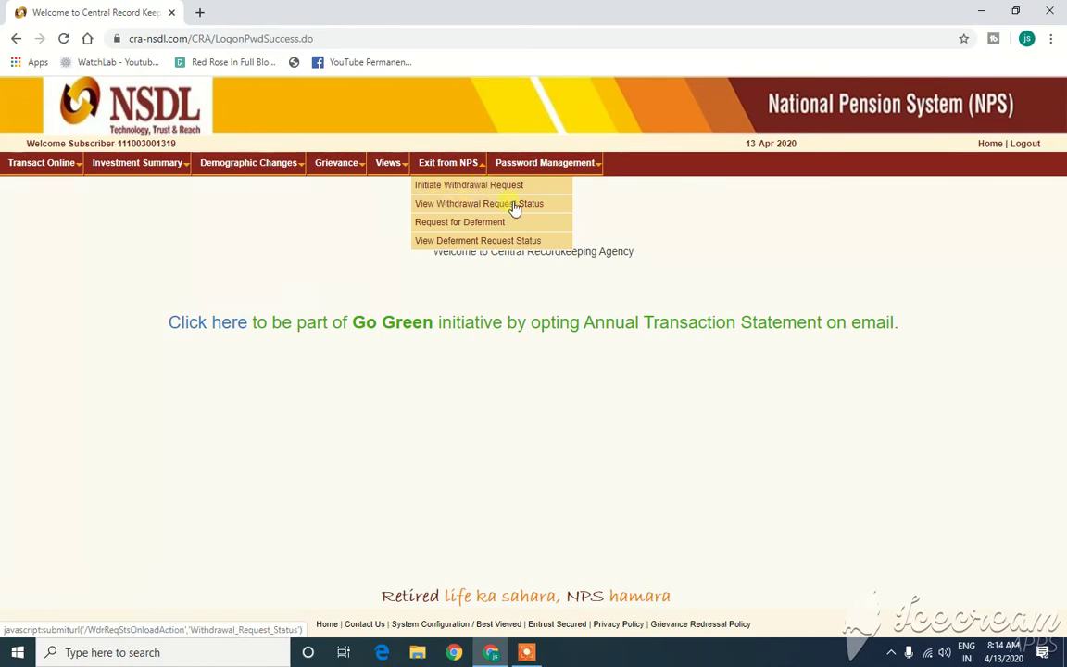
left_click(455, 186)
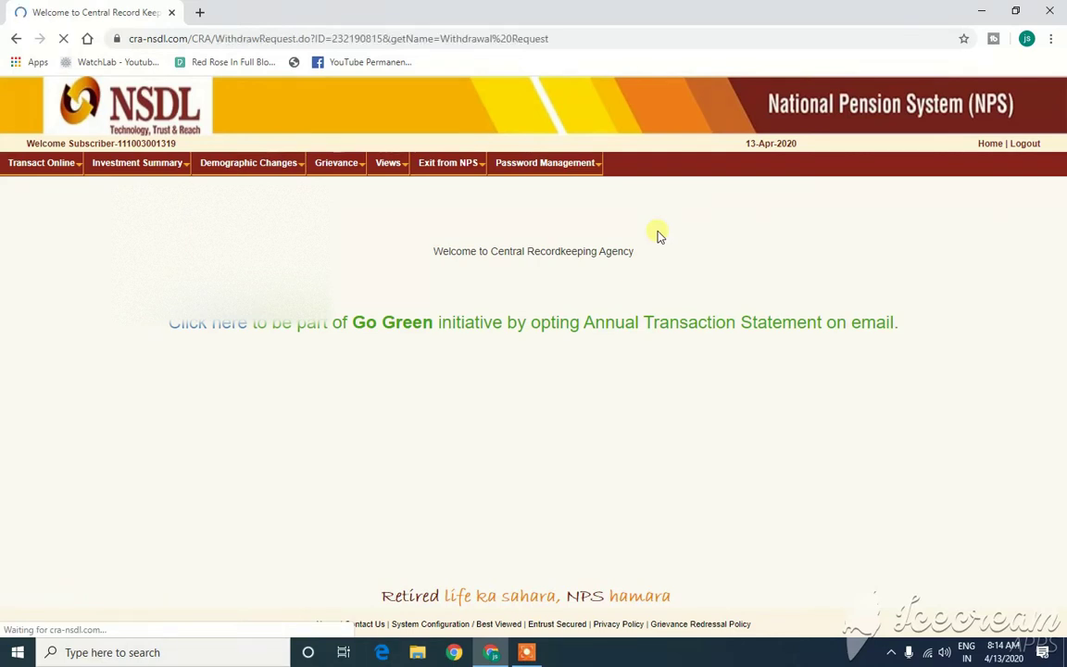
scroll(648, 237, "down", 2)
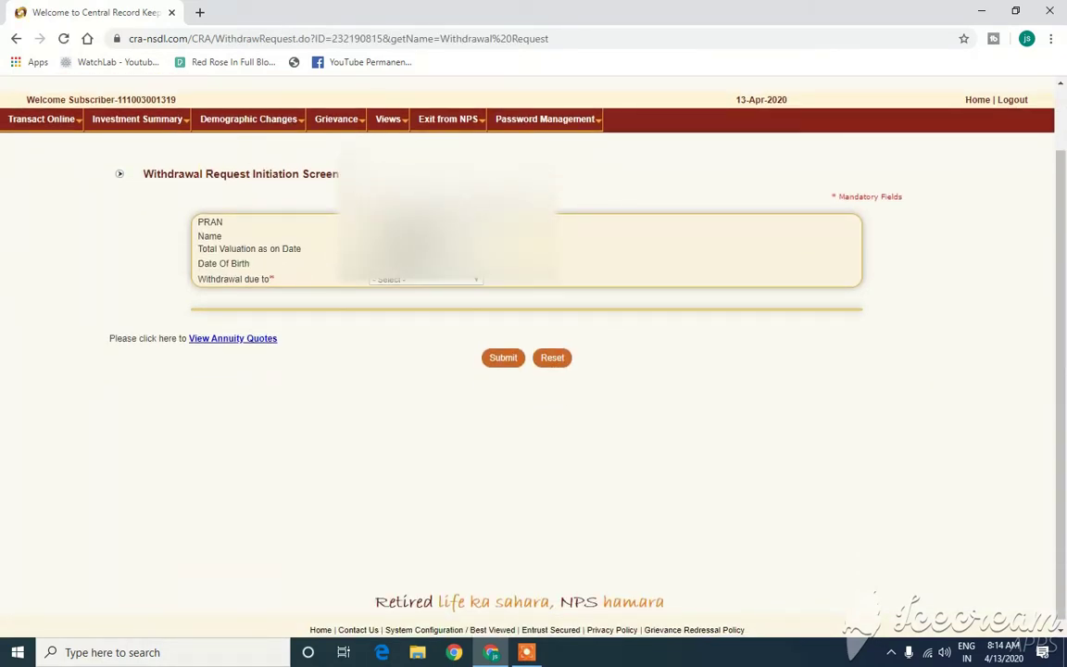
left_click_drag(279, 248, 312, 252)
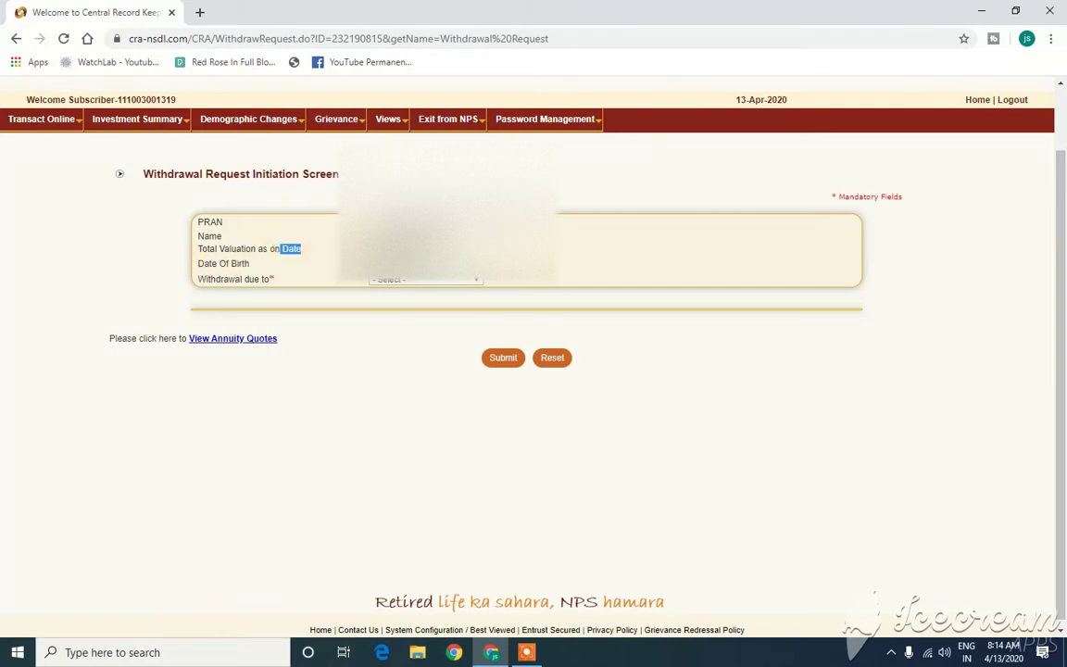
left_click(312, 252)
scroll(527, 352, "down", 1)
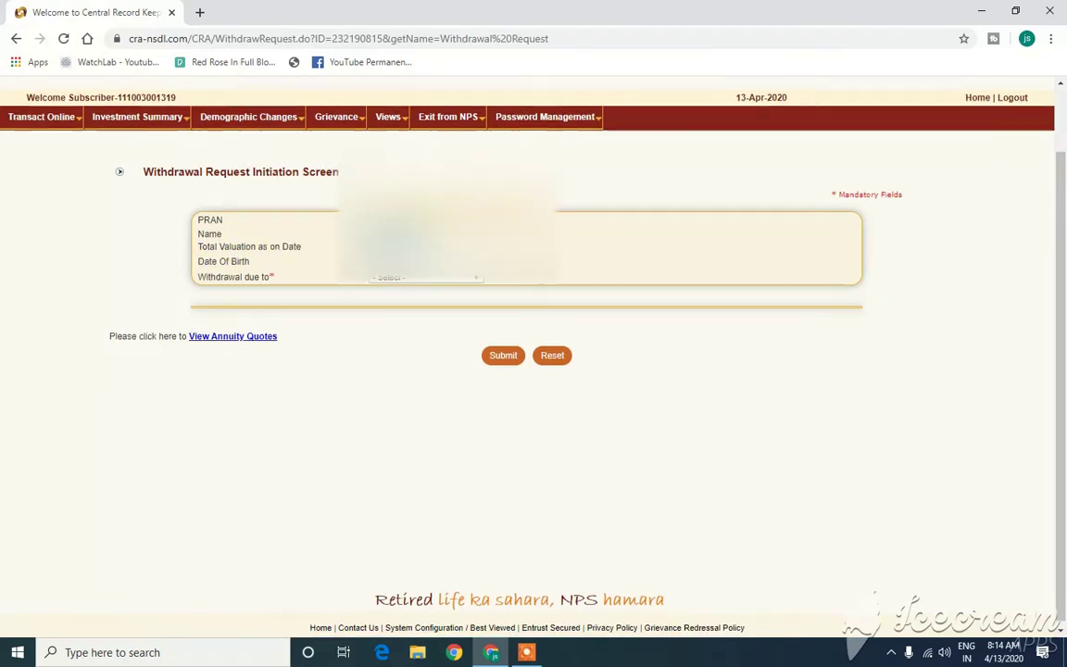
Set the withdrawal reason to Premature Exit, accept the notice, and select the Lump-Sum and ASP Withdrawal sub type.
left_click(392, 276)
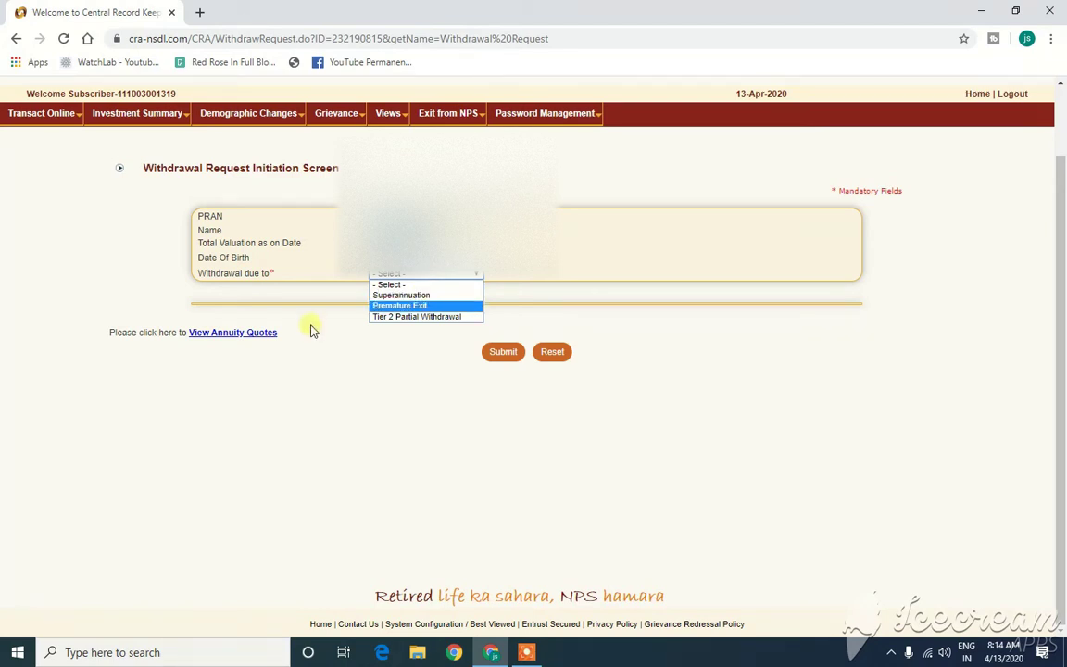
left_click(403, 307)
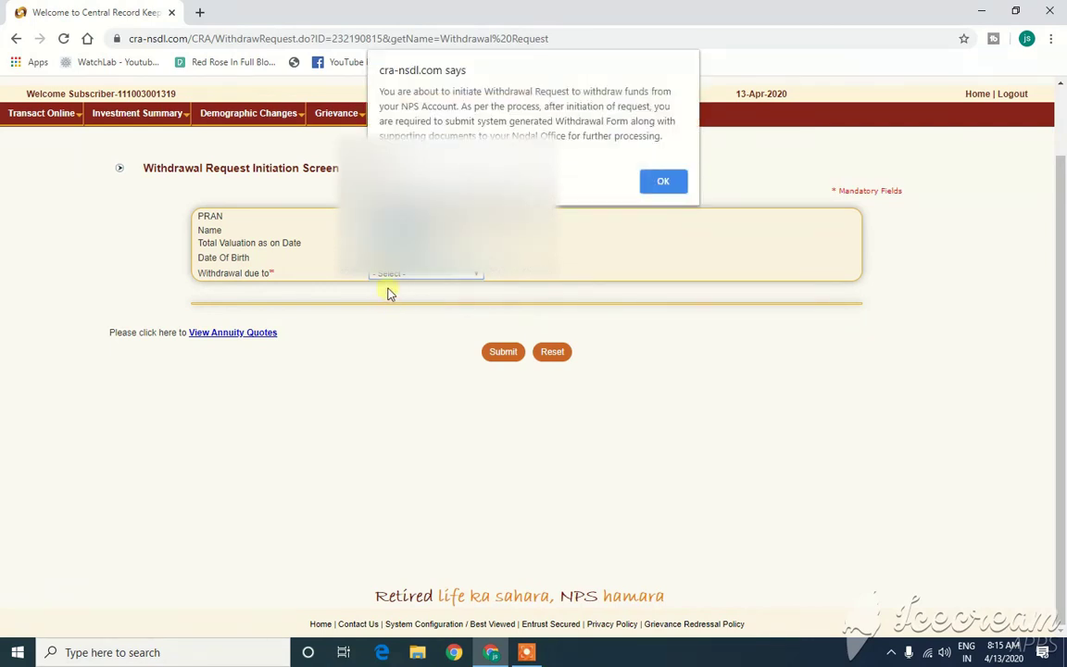
left_click(654, 177)
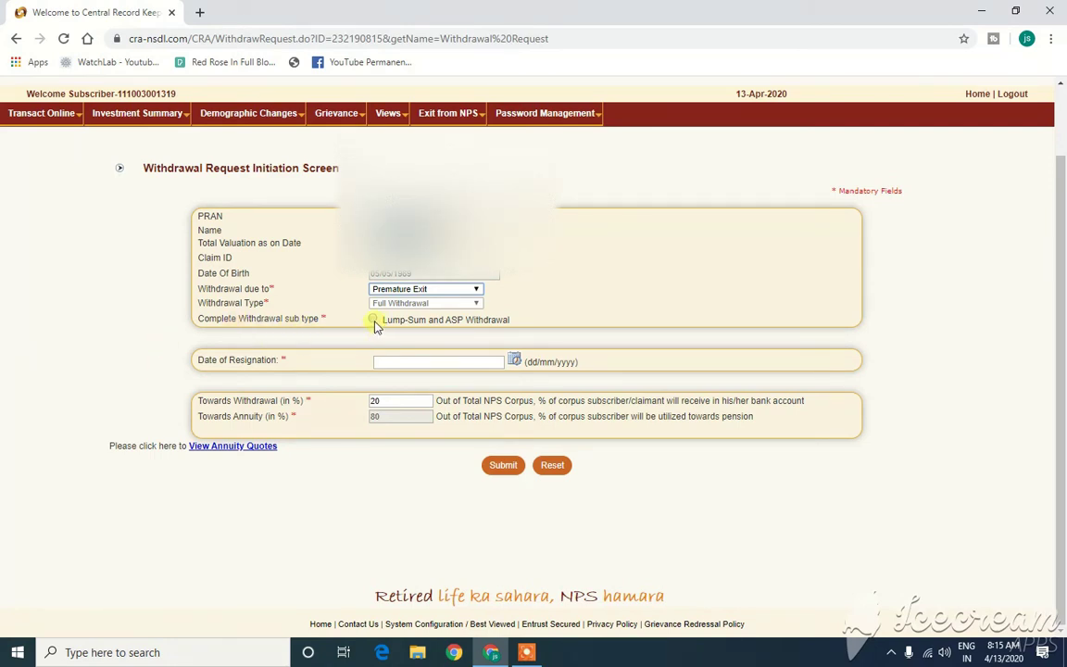
left_click(374, 321)
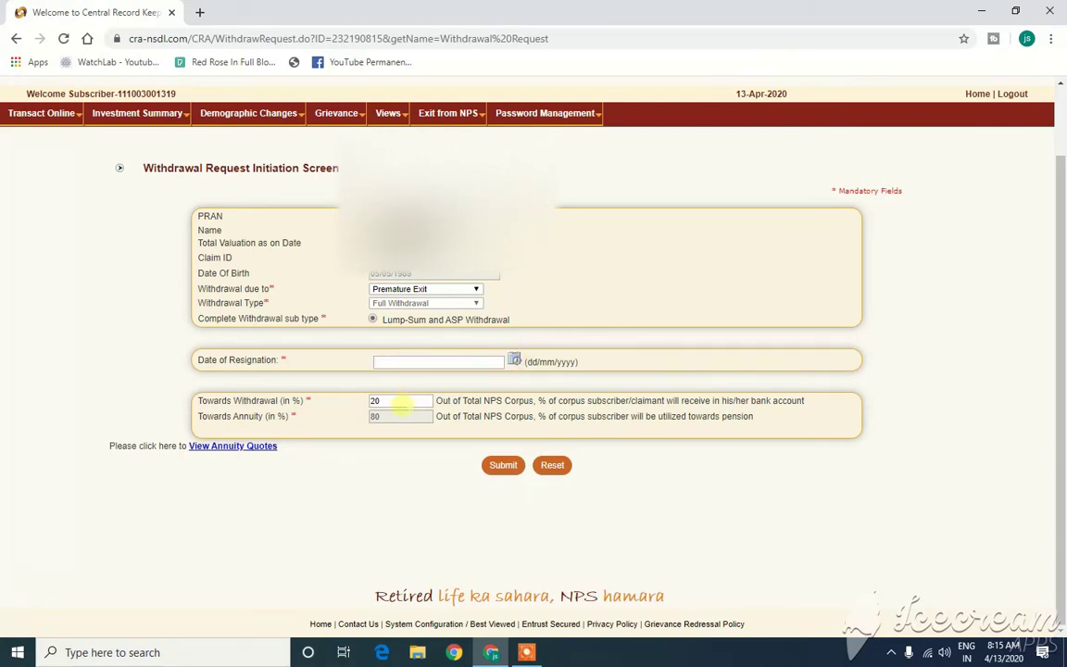
Set the corpus share towards withdrawal to 100% and open the calendar for the Date of Resignation.
left_click_drag(211, 400, 369, 401)
left_click(379, 400)
double_click(374, 400)
left_click(376, 418)
left_click_drag(393, 405, 340, 396)
left_click(514, 360)
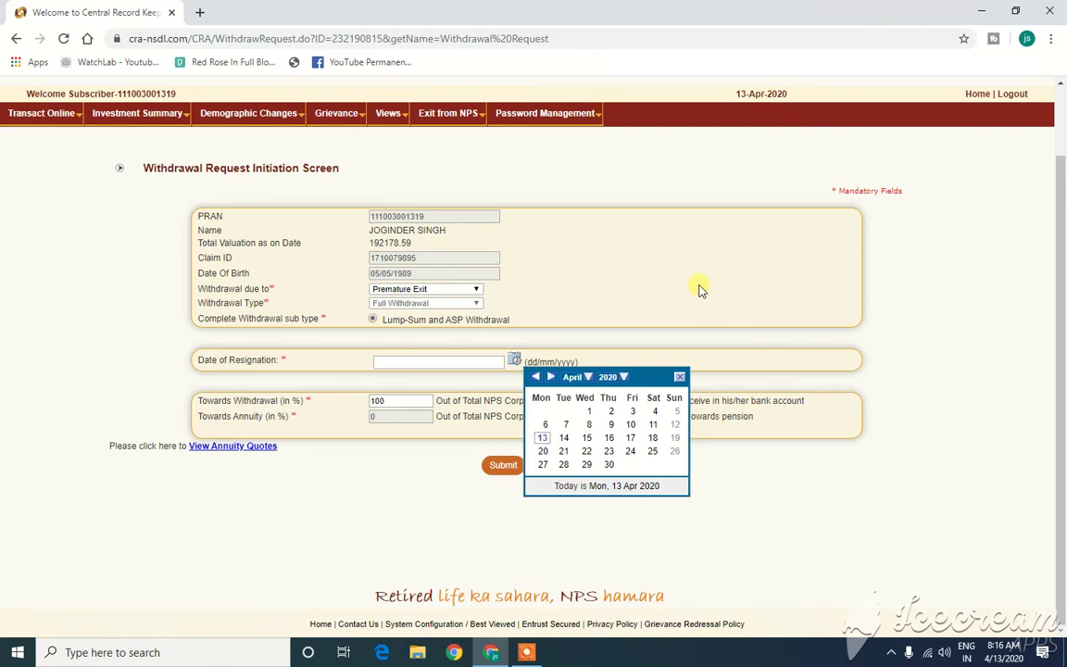
Open the withdrawal request status page, examine the existing request's status, and open its withdrawal form details.
mouse_move(406, 115)
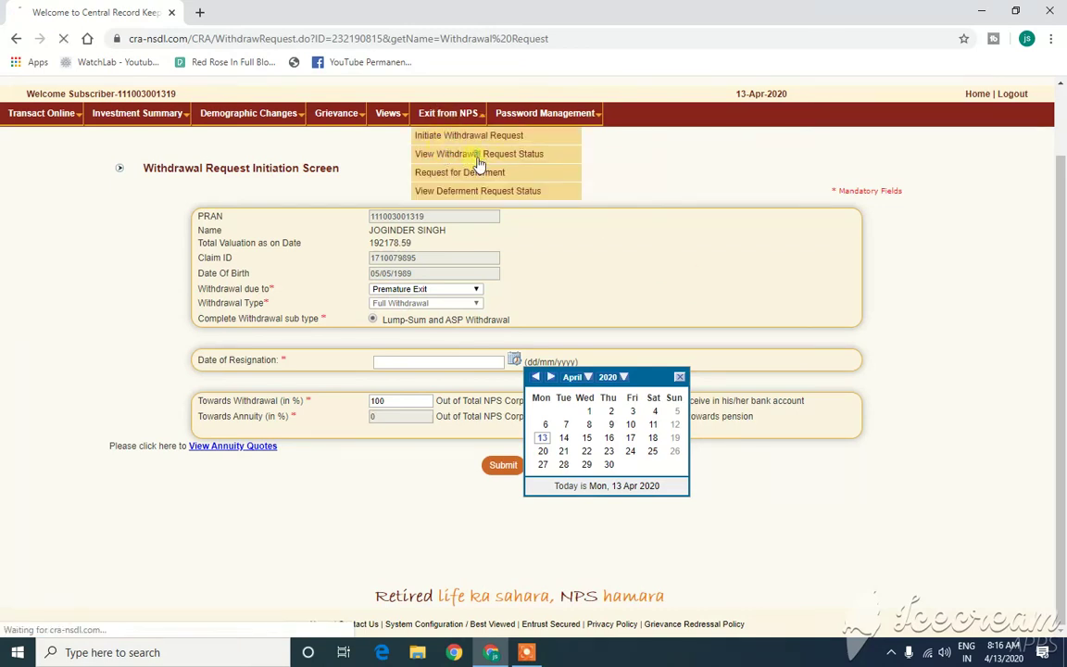
left_click(572, 192)
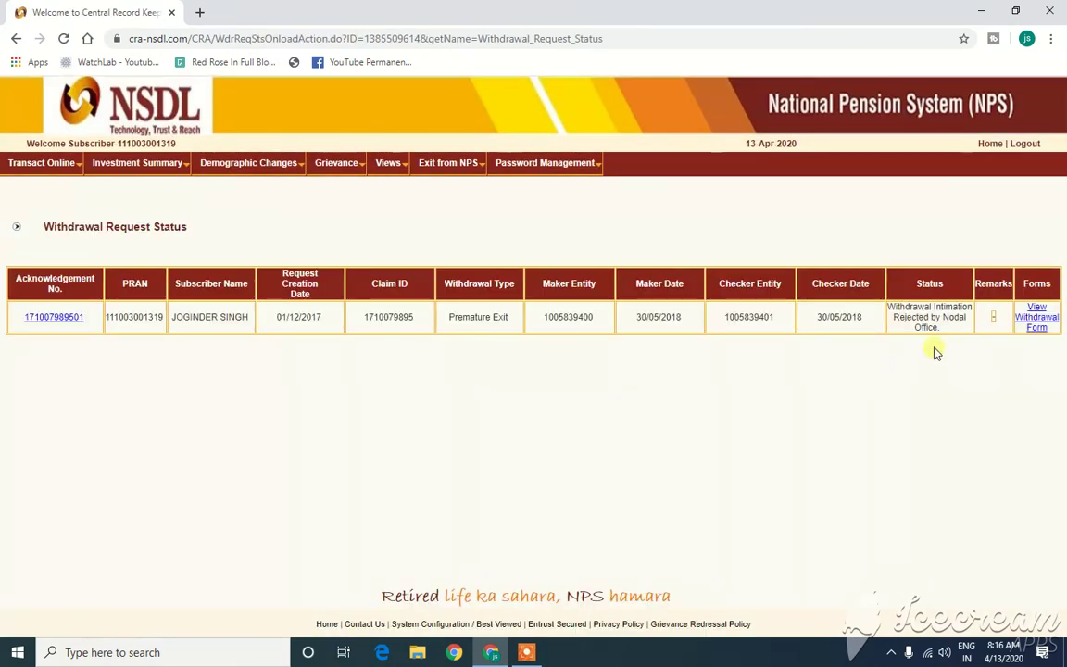
left_click_drag(895, 307, 936, 326)
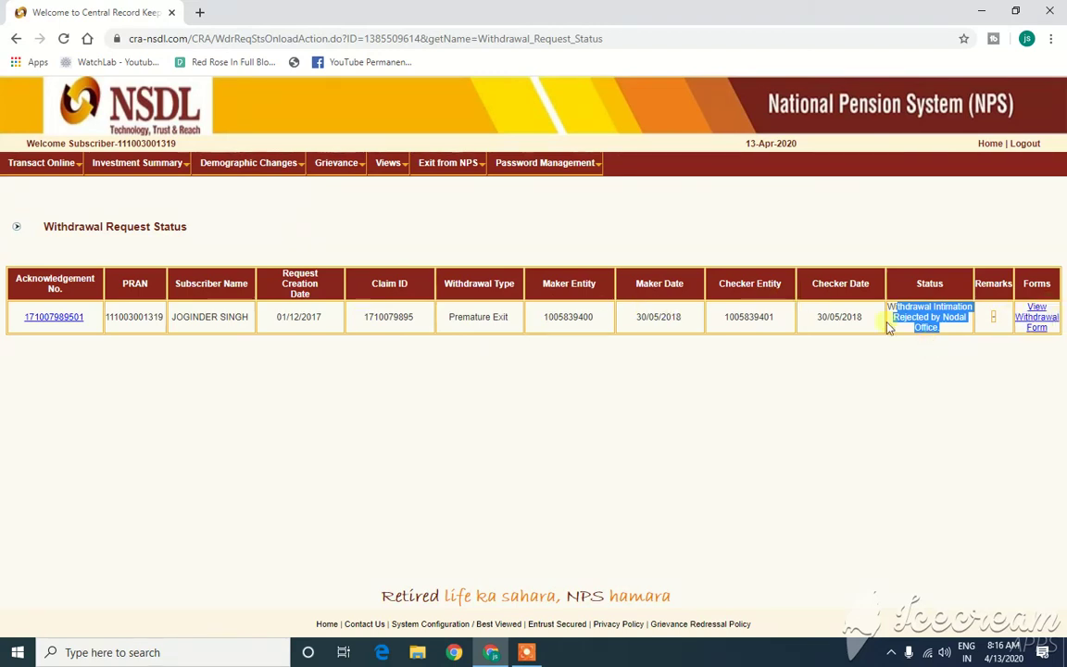
left_click(1050, 322)
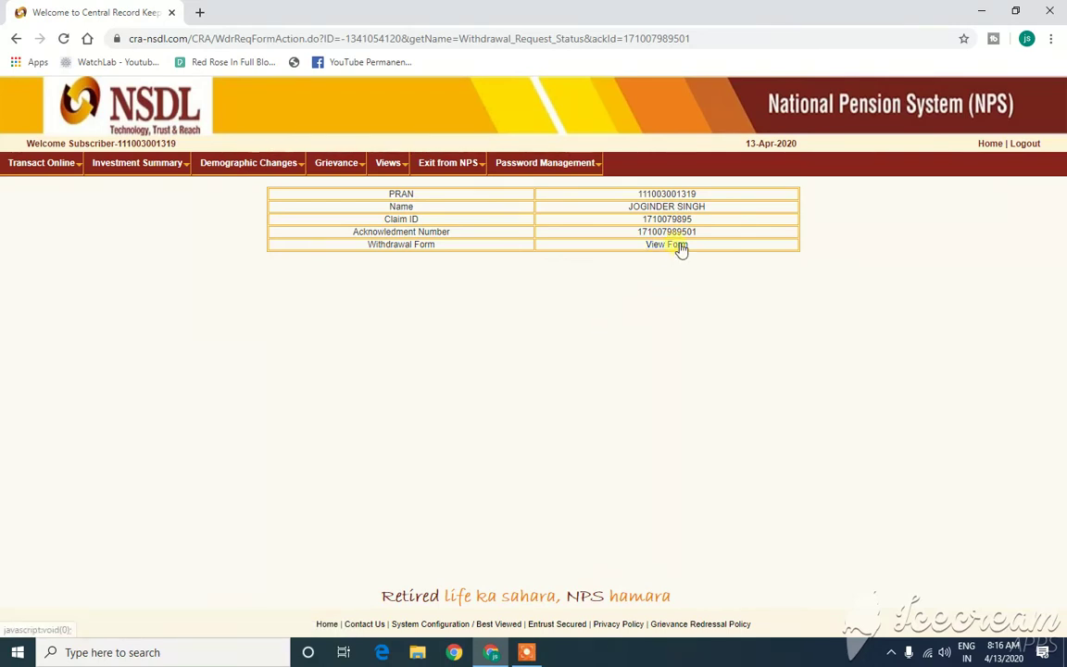
Download the withdrawal form of the existing request and open the downloaded Withdrawal_PDF.pdf.
left_click(679, 245)
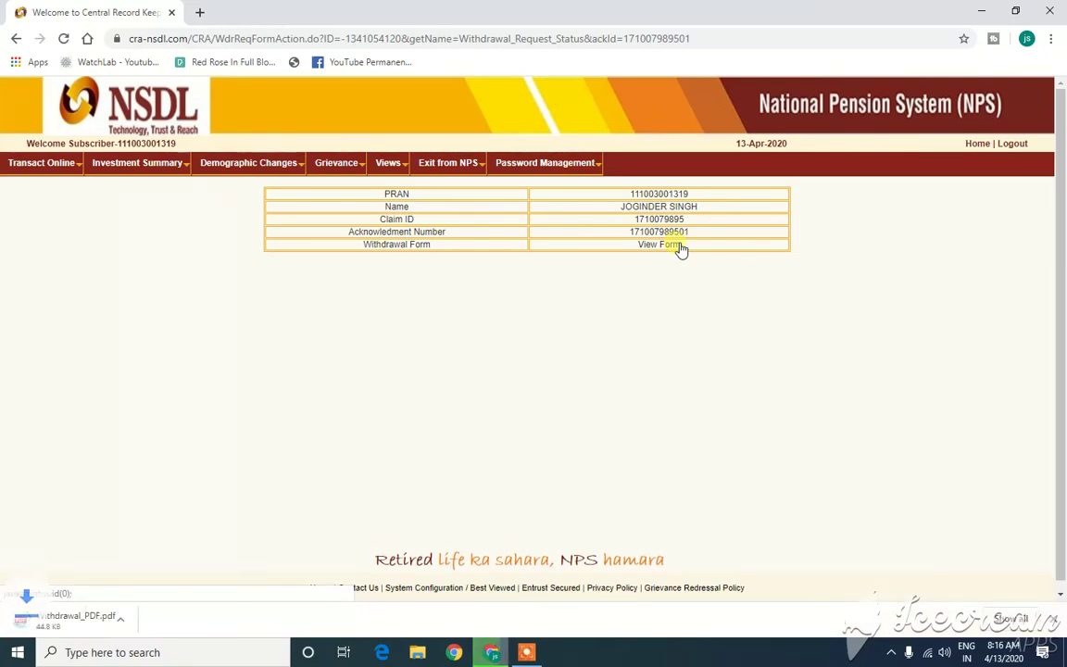
left_click(67, 622)
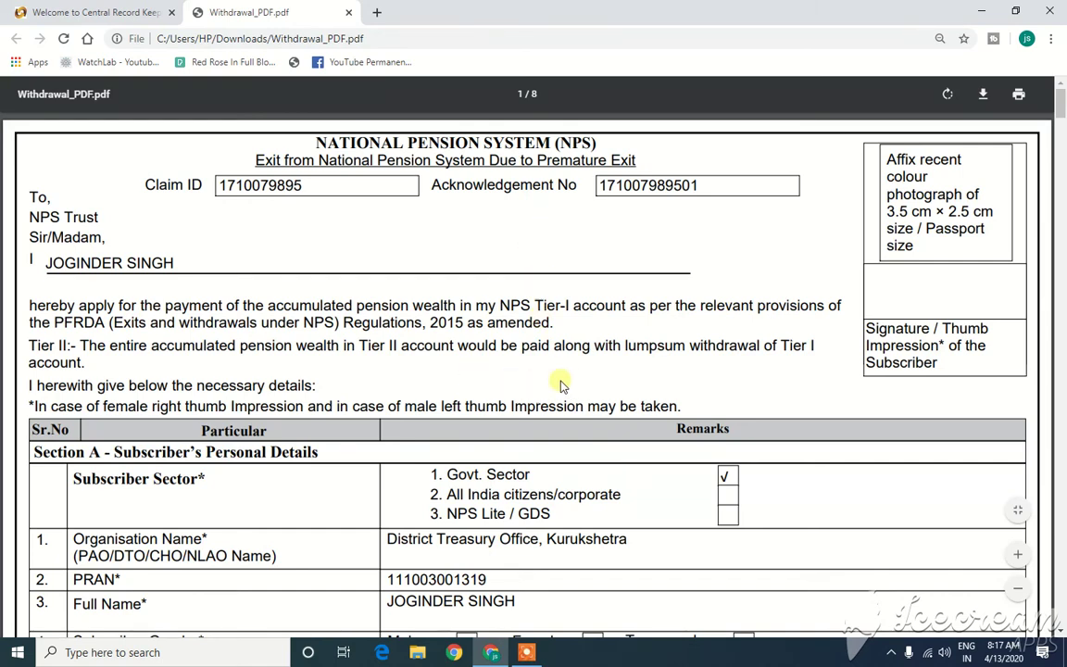
Examine the premature exit form's subscriber personal details, bank details, withdrawal percentages in Section C, and annuity options in Section D.
scroll(571, 388, "down", 1)
scroll(571, 390, "up", 1)
scroll(571, 392, "down", 3)
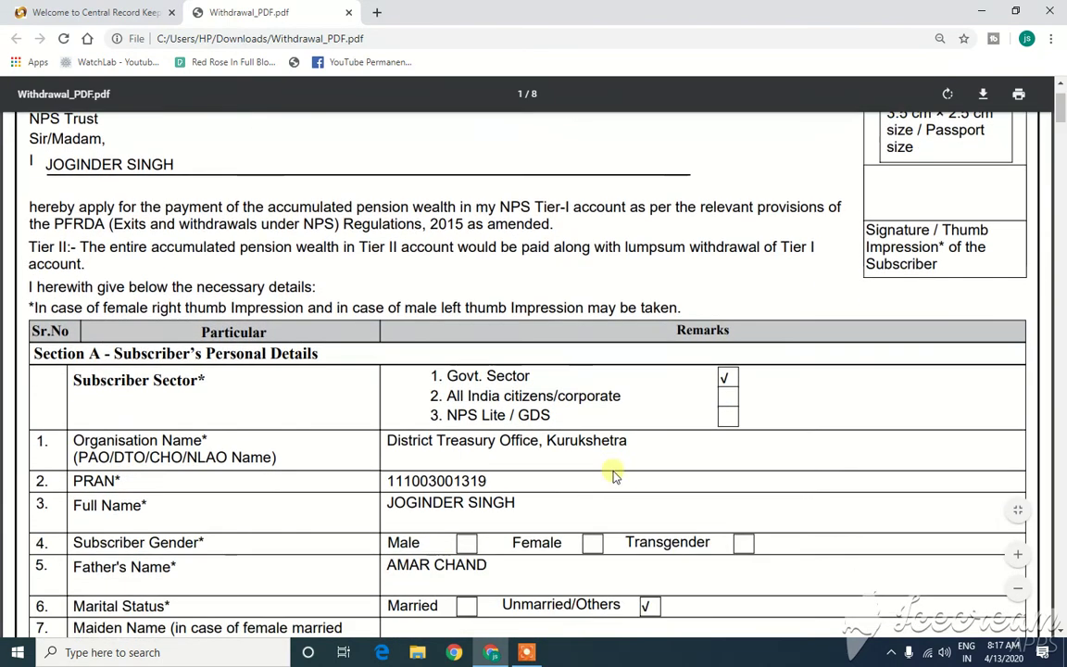
left_click(355, 413)
left_click_drag(397, 429, 517, 429)
scroll(445, 491, "down", 4)
scroll(445, 480, "down", 14)
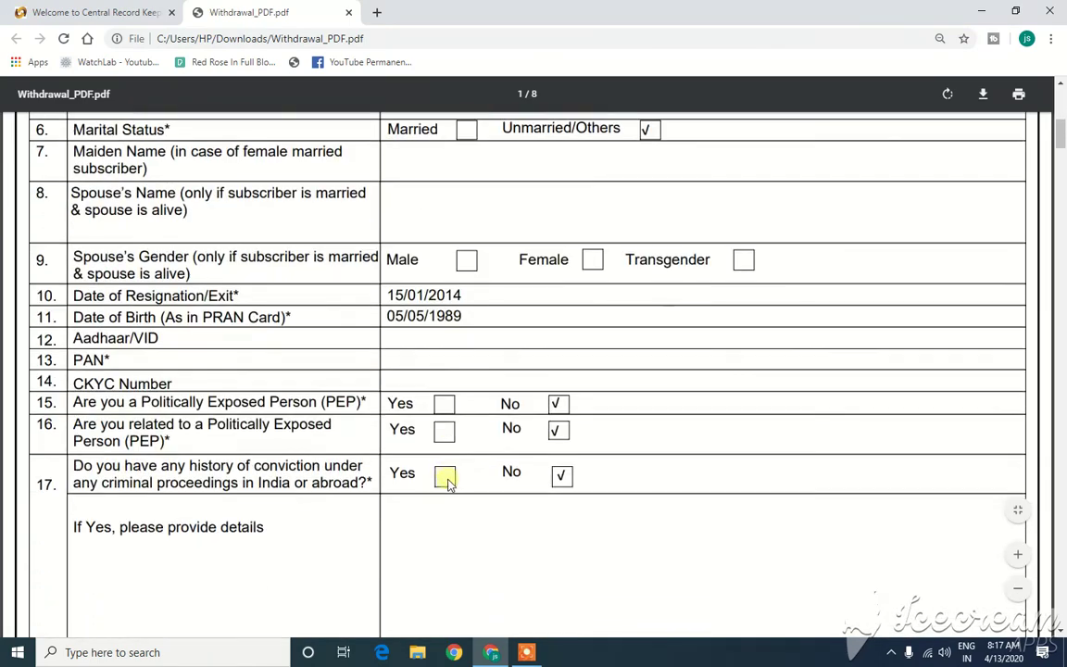
scroll(448, 475, "down", 14)
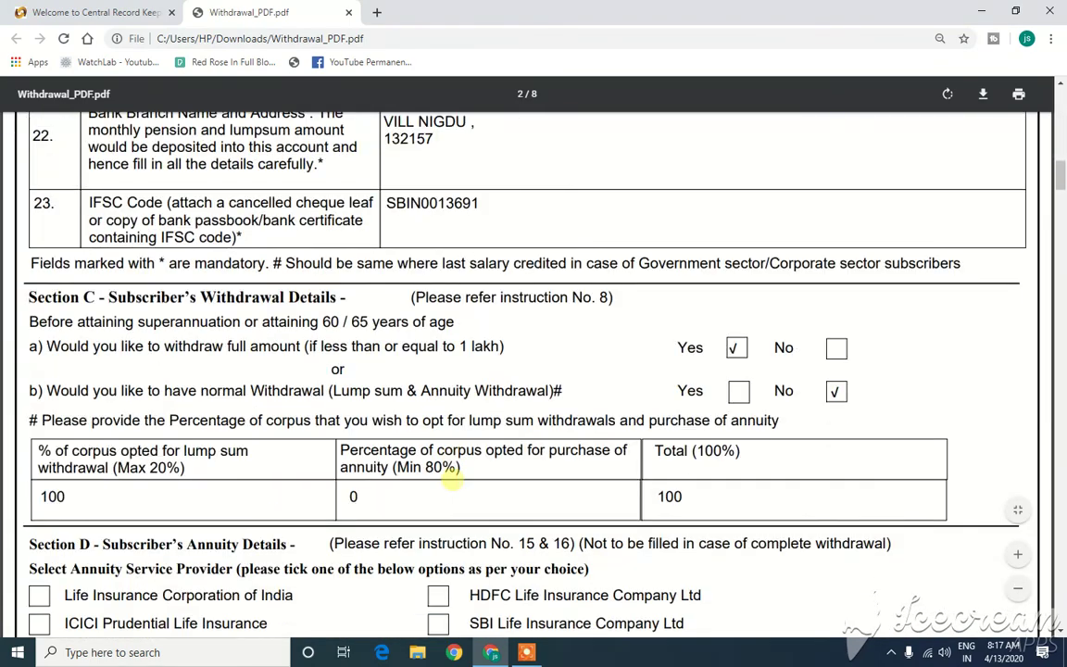
scroll(454, 474, "up", 6)
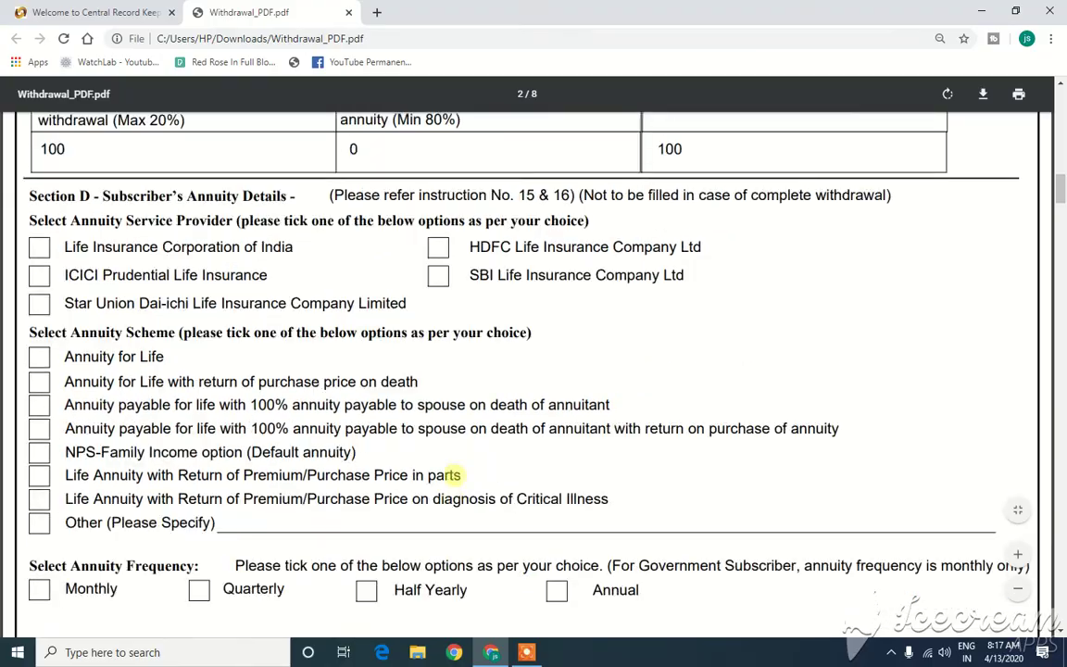